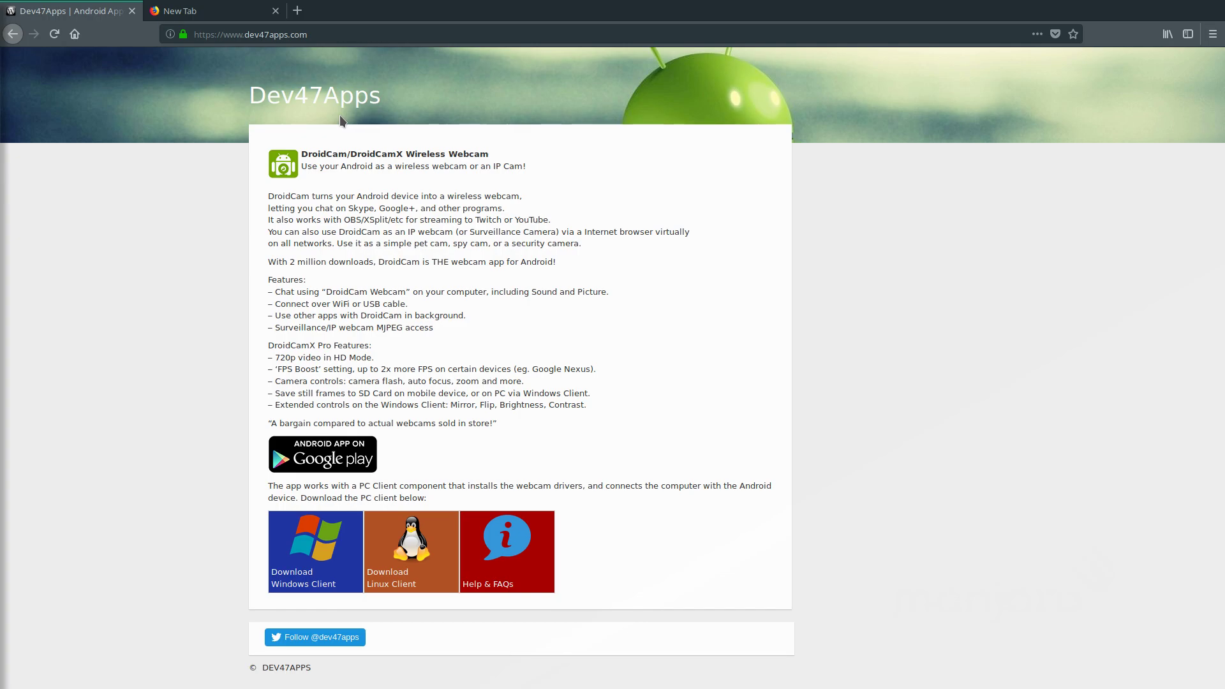
Step: Quit Firefox and answer 'n' at the yaourt droidcam package prompt, since 6.0.1-1 is already installed
{"action": "key", "text": "ctrl+q"}
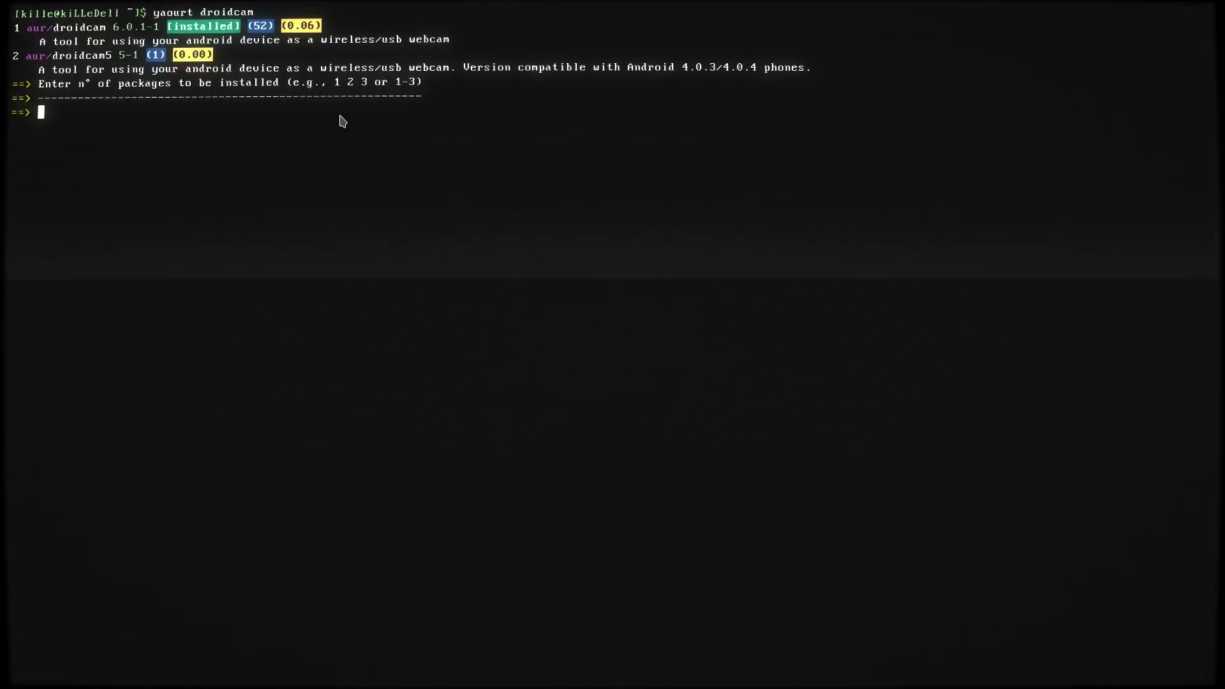
{"action": "type", "text": "n"}
{"action": "key", "text": "Return"}
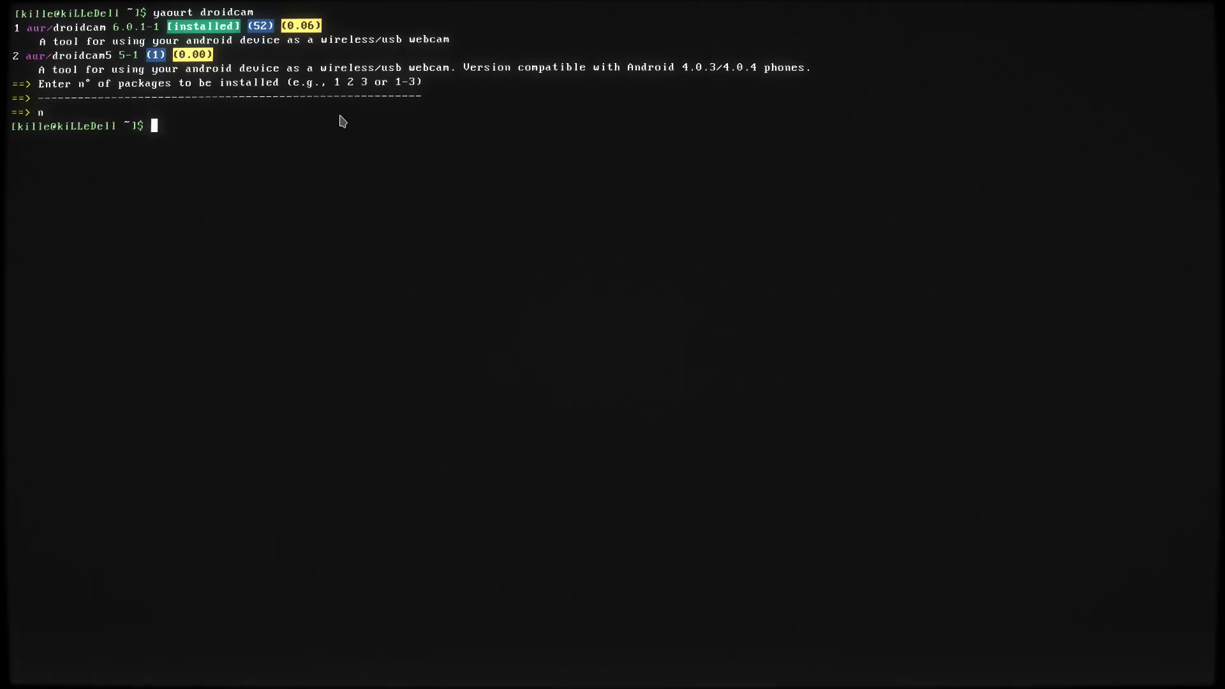
Step: Enter 'sudo apt install droidcam' at the prompt, then erase it unrun
{"action": "type", "text": "sudo apt "}
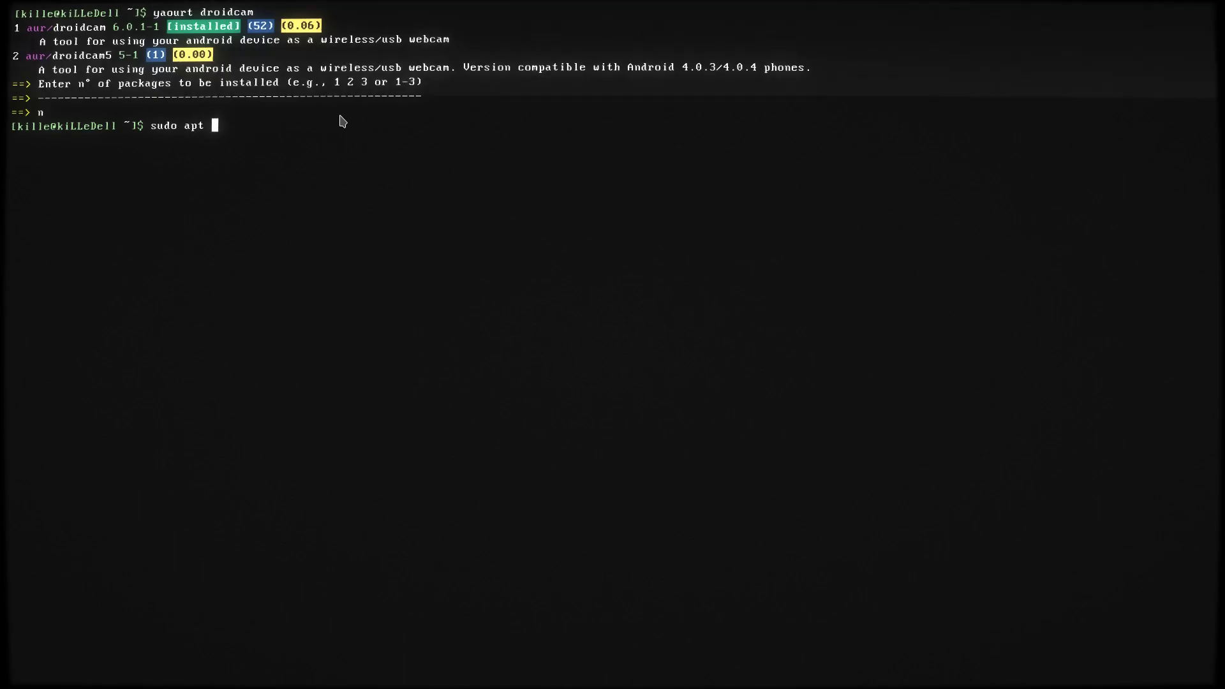
{"action": "type", "text": "install droidcam"}
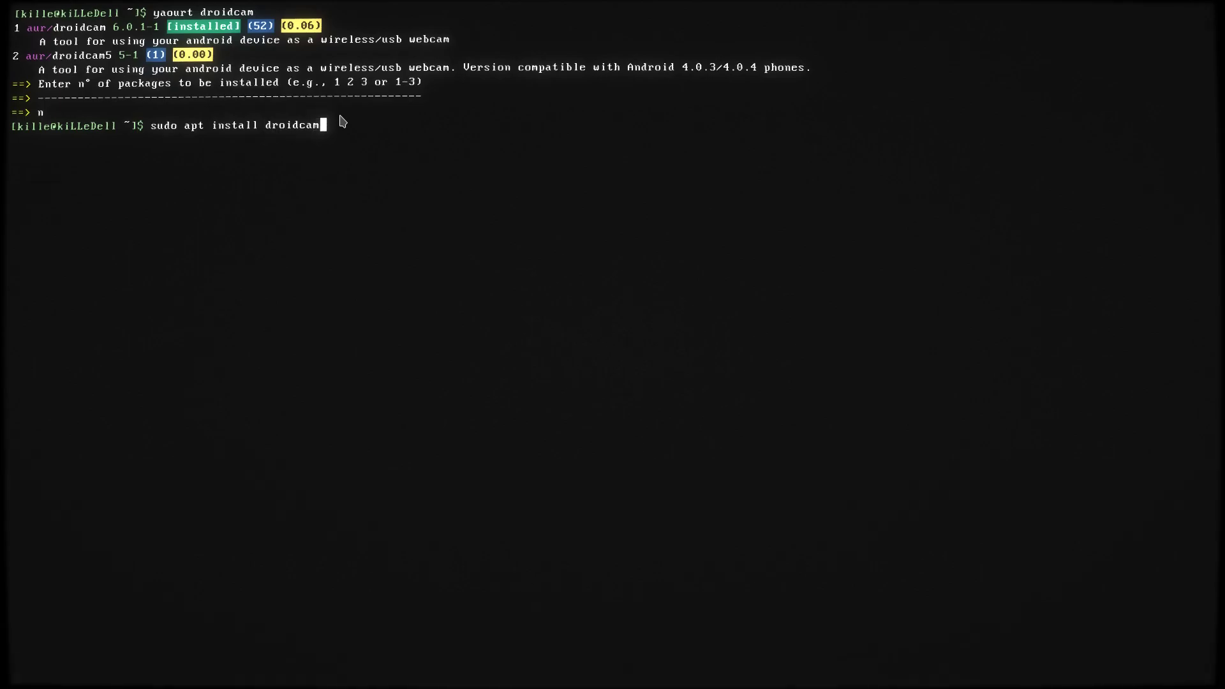
{"action": "key", "text": "BackSpace"}
{"action": "key", "text": "BackSpace"}
{"action": "key", "text": "BackSpace"}
{"action": "key", "text": "BackSpace"}
{"action": "key", "text": "BackSpace"}
{"action": "key", "text": "BackSpace"}
{"action": "key", "text": "BackSpace"}
{"action": "key", "text": "BackSpace"}
{"action": "key", "text": "BackSpace"}
{"action": "key", "text": "BackSpace"}
{"action": "key", "text": "BackSpace"}
{"action": "key", "text": "BackSpace"}
{"action": "key", "text": "BackSpace"}
{"action": "key", "text": "BackSpace"}
{"action": "key", "text": "BackSpace"}
{"action": "key", "text": "BackSpace"}
{"action": "key", "text": "BackSpace"}
{"action": "key", "text": "BackSpace"}
{"action": "key", "text": "BackSpace"}
{"action": "key", "text": "BackSpace"}
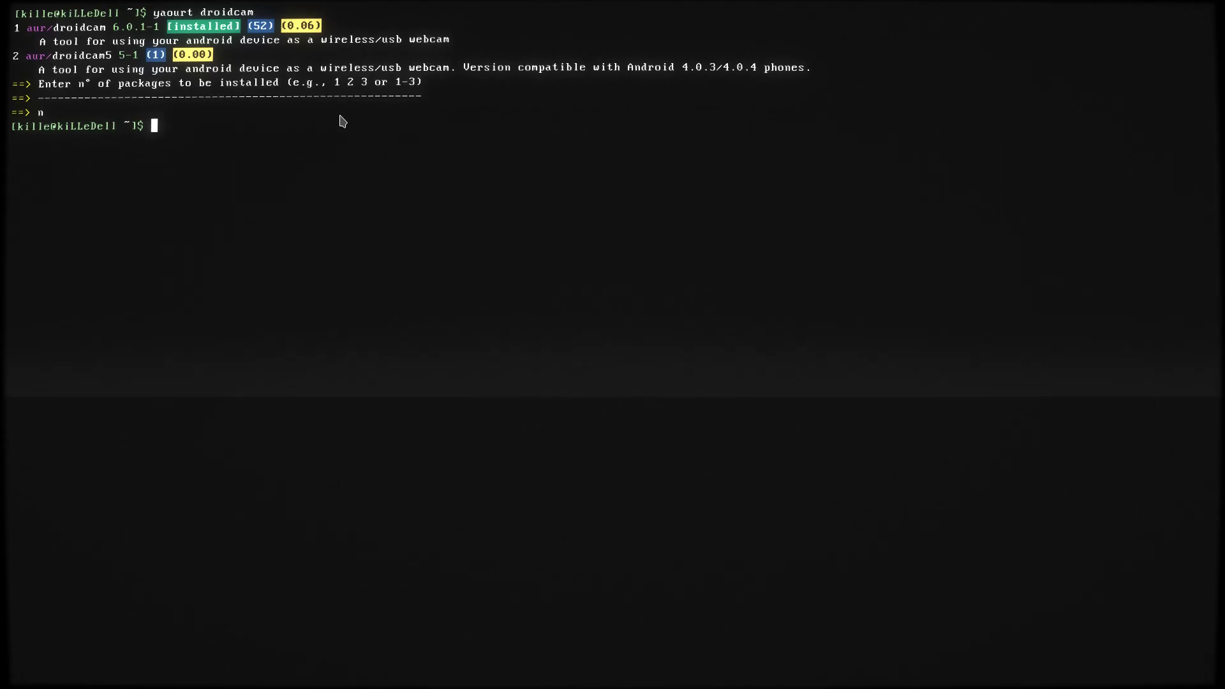
Step: Open the droidcam install script with 'nano droidcam', check its position, and exit without changes
{"action": "type", "text": "nano droi"}
{"action": "key", "text": "Tab"}
{"action": "key", "text": "Return"}
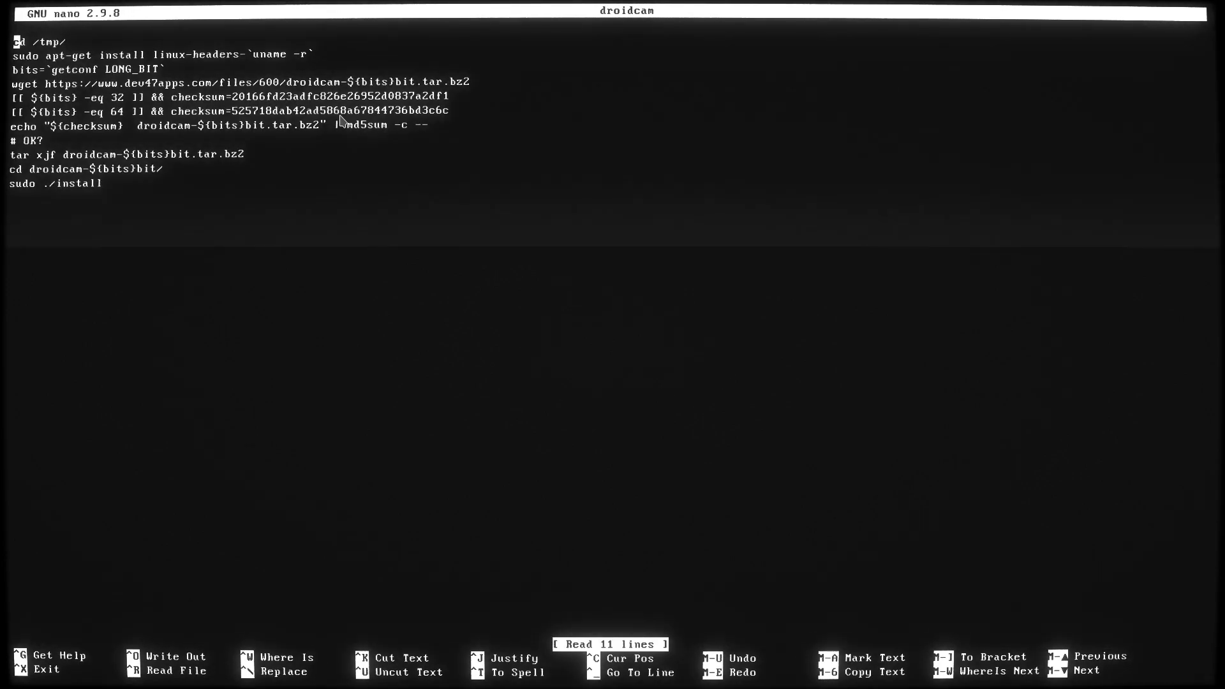
{"action": "key", "text": "ctrl+c"}
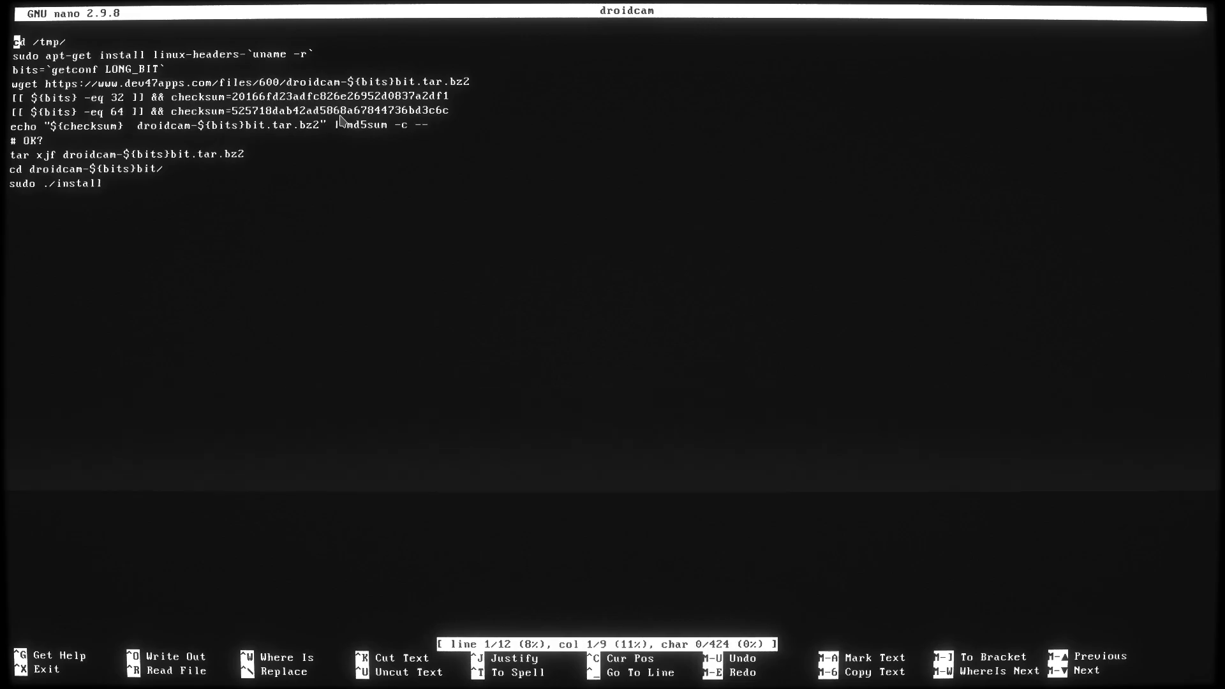
{"action": "key", "text": "ctrl+x"}
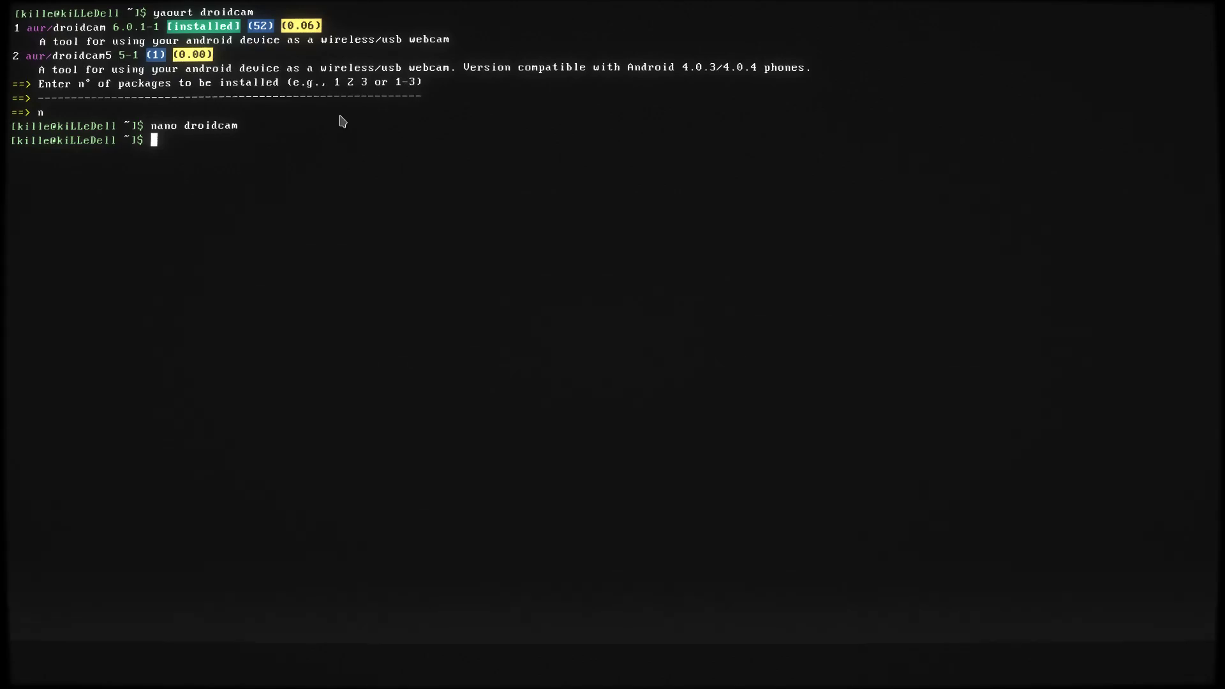
Step: Run 'sudo chmod +x droidcam' and cancel it at the sudo password prompt
{"action": "type", "text": "sudo chmod "}
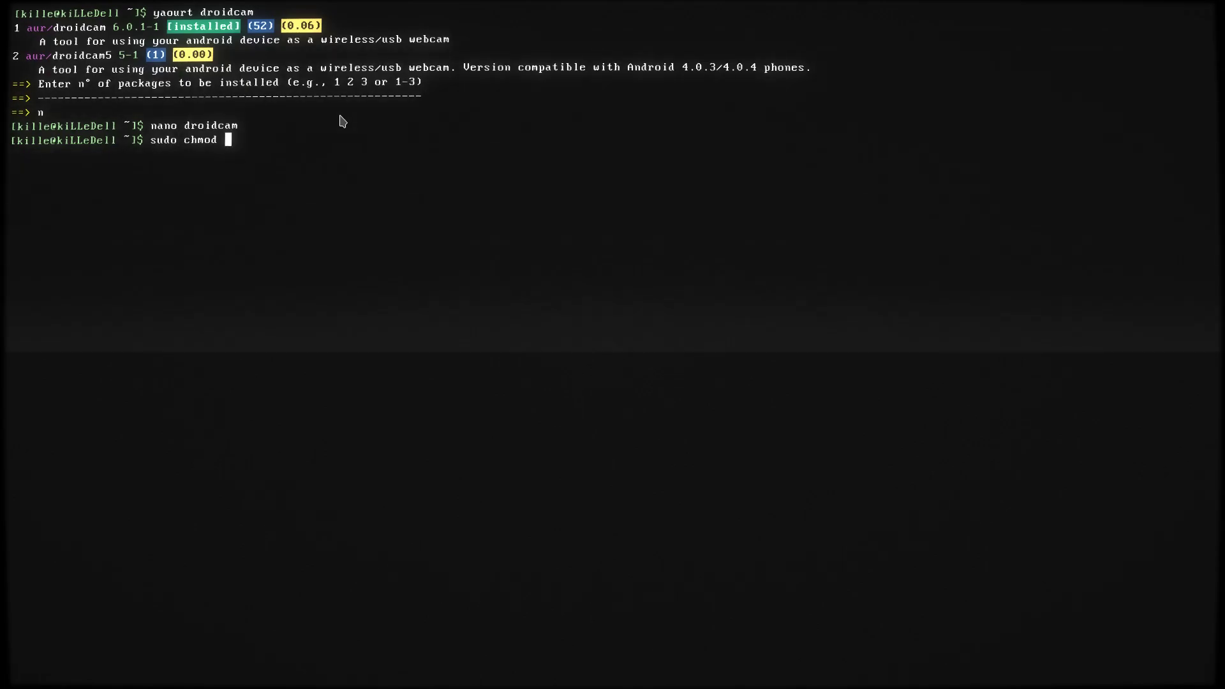
{"action": "type", "text": "+x dro"}
{"action": "key", "text": "Tab"}
{"action": "key", "text": "Return"}
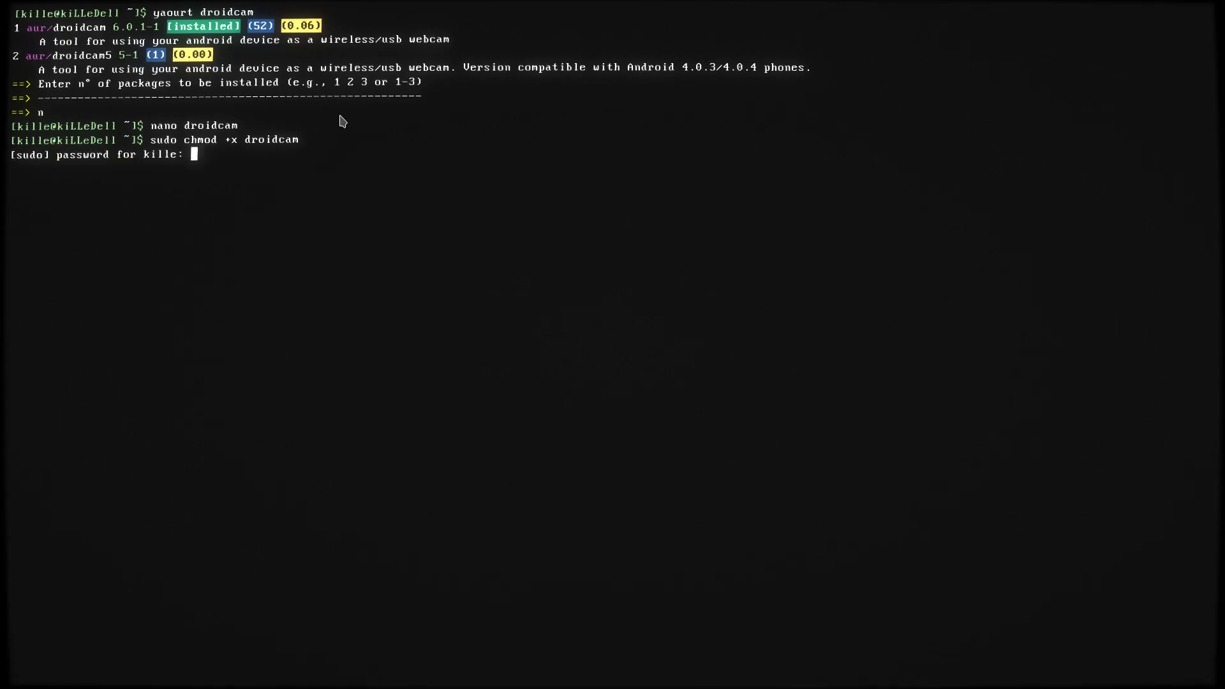
{"action": "key", "text": "ctrl+c"}
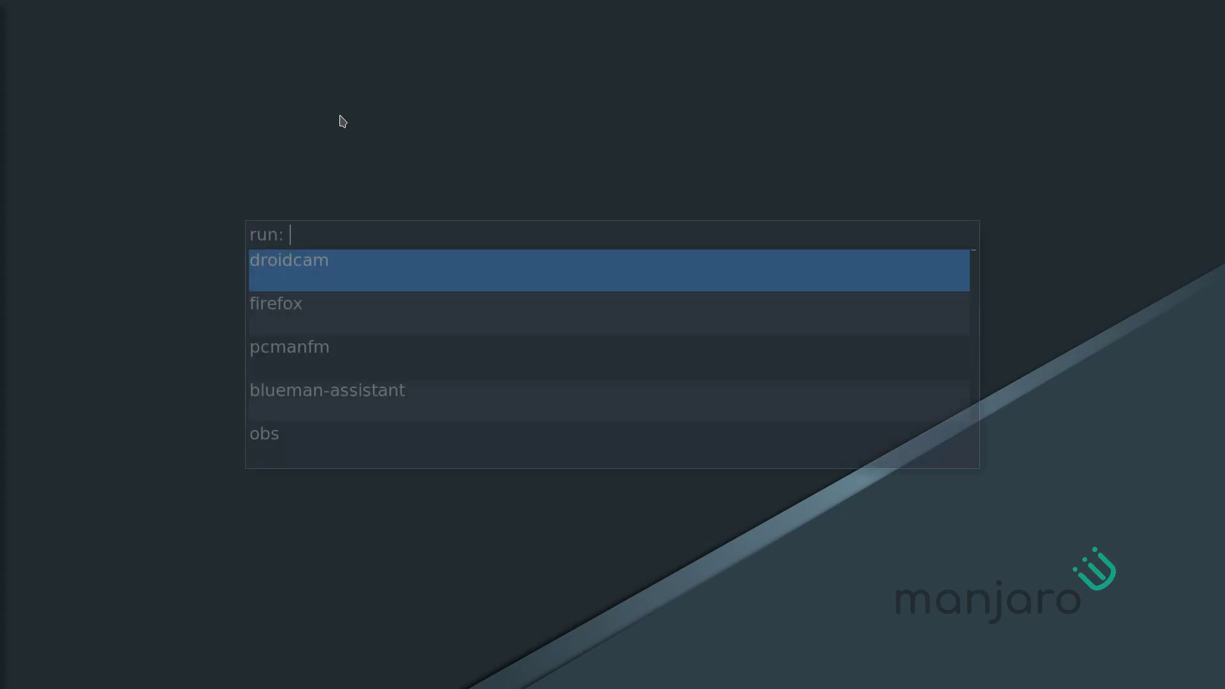
Step: Launch droidcam from the run launcher by typing 'droid'
{"action": "type", "text": "droid"}
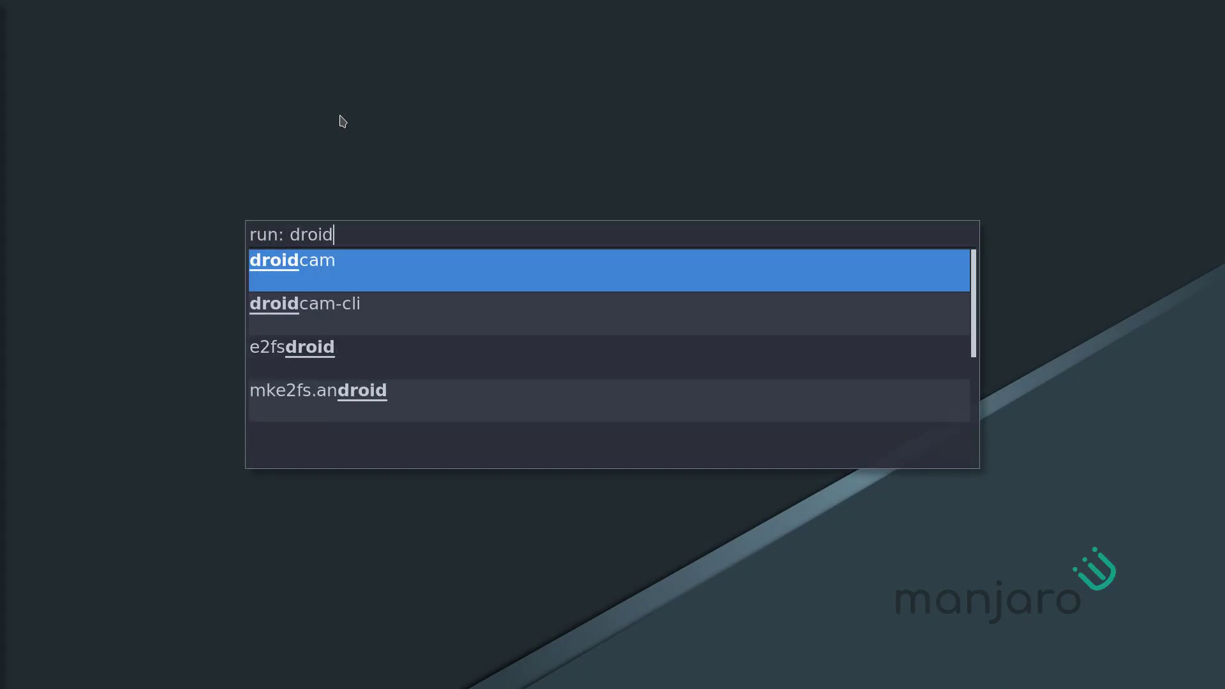
{"action": "key", "text": "Return"}
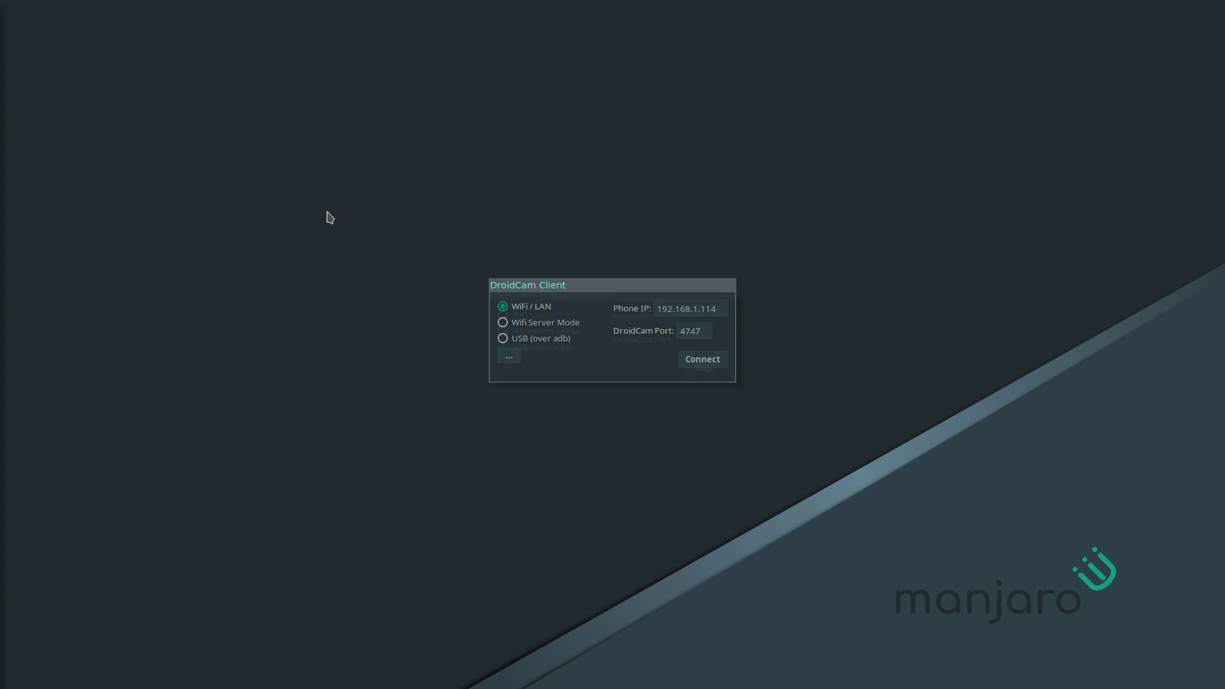
Step: Select 'USB (over adb)' in DroidCam Client, keeping port 4747, and press Connect
{"action": "left_click", "coordinate": [540, 340]}
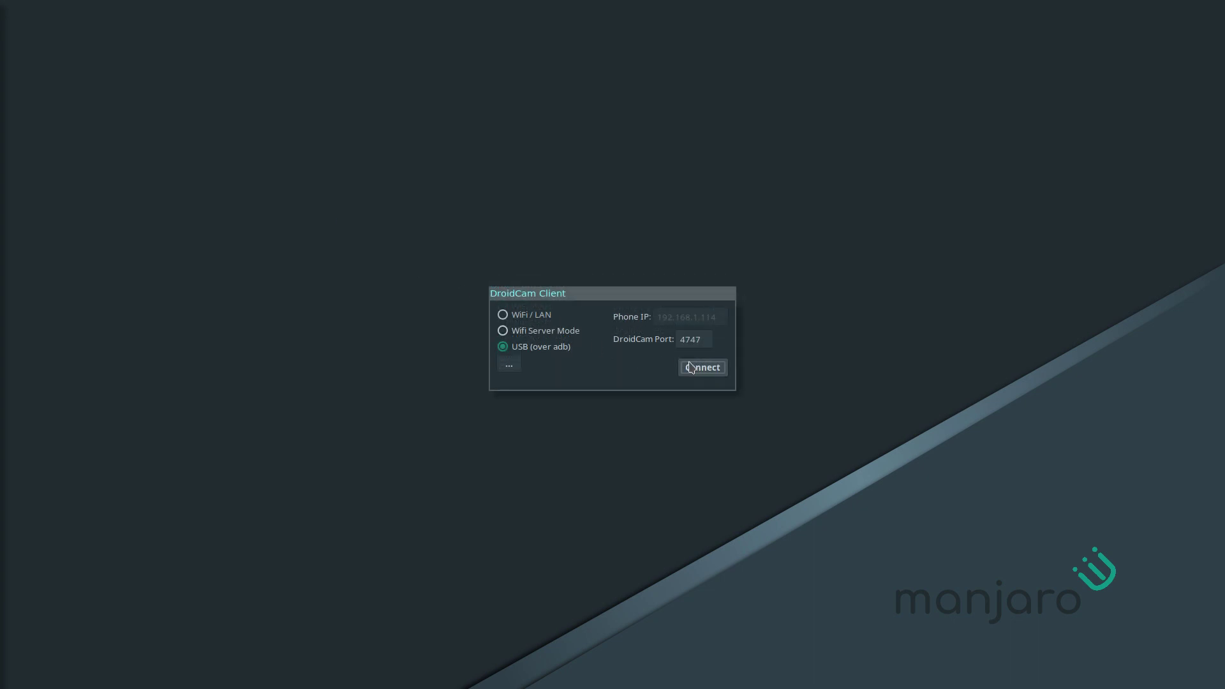
{"action": "left_click", "coordinate": [691, 368]}
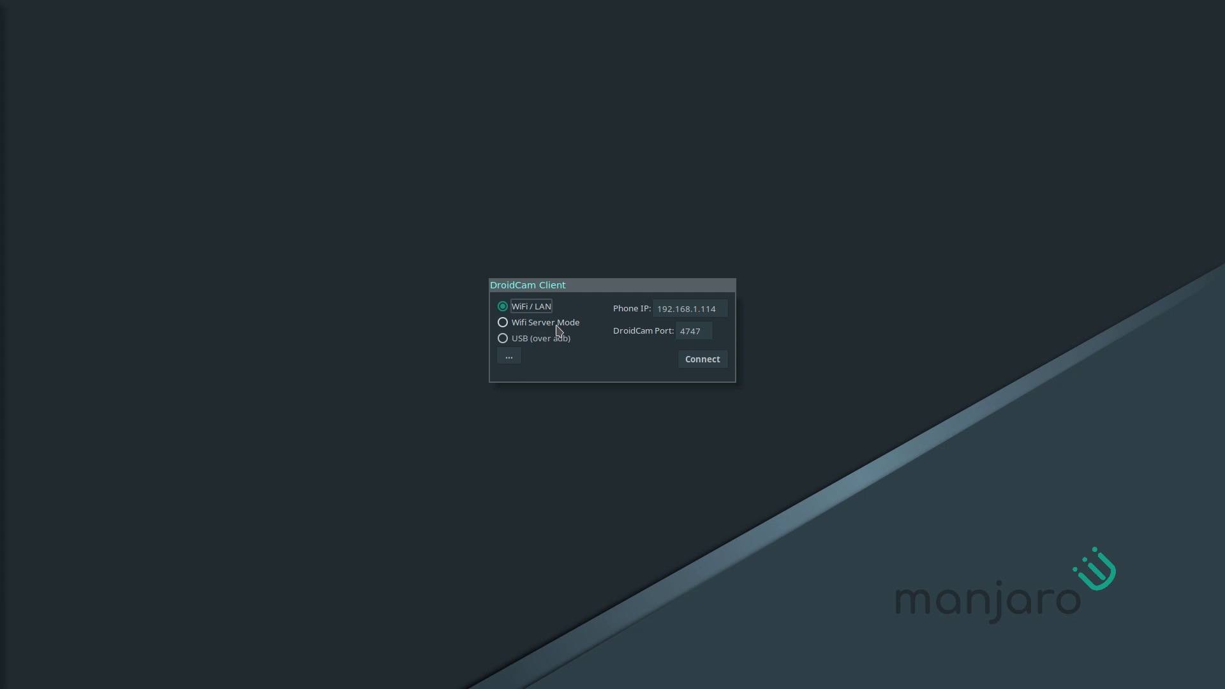
{"action": "left_click", "coordinate": [521, 343]}
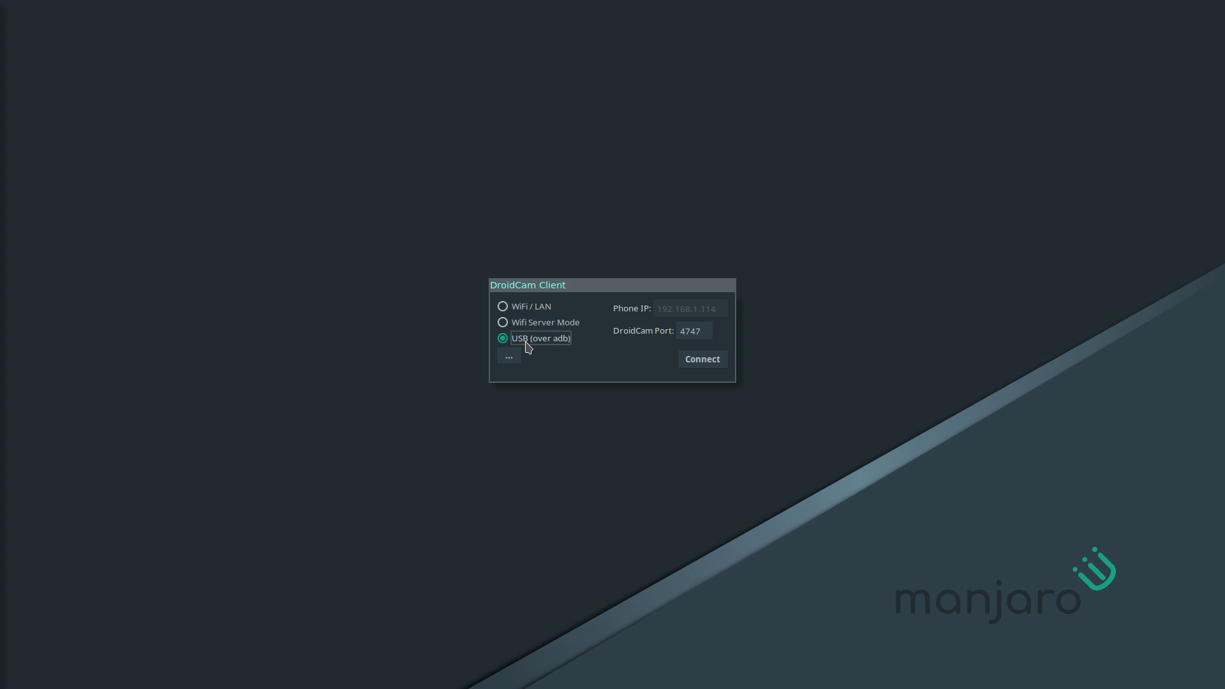
{"action": "left_click", "coordinate": [456, 351]}
{"action": "key", "text": "alt+Tab"}
{"action": "left_click", "coordinate": [695, 359]}
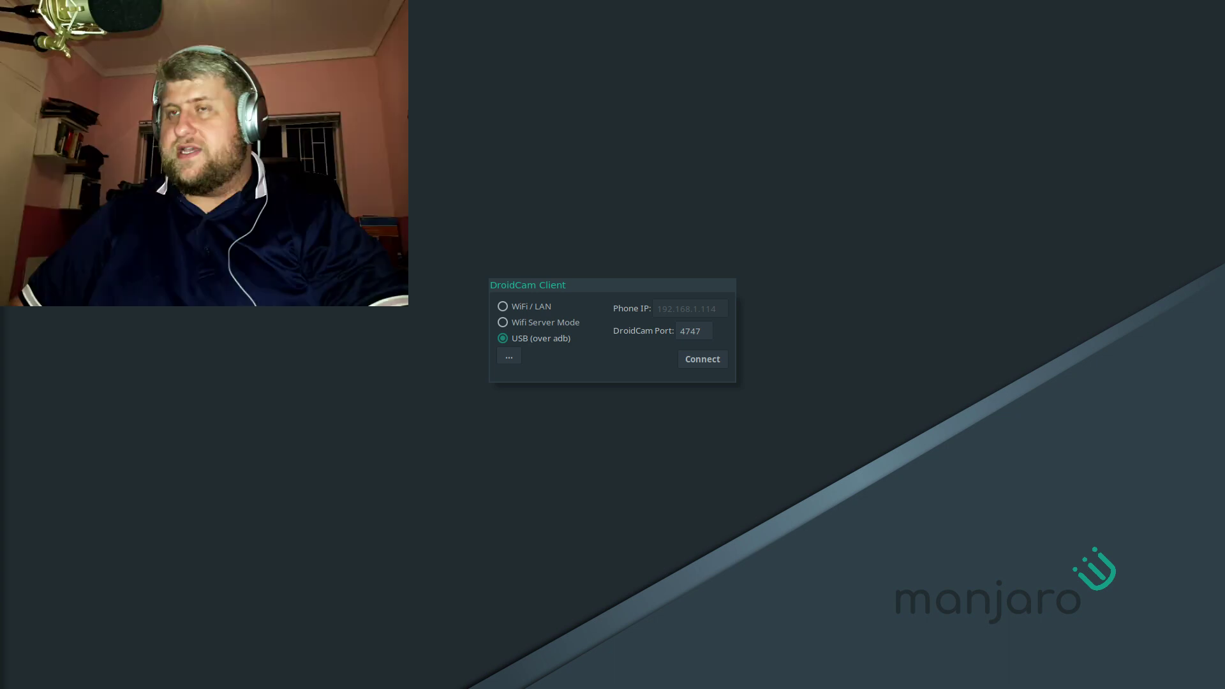
Step: Connect to start the phone's camera stream over USB, then open and dismiss the '...' commands menu
{"action": "left_click", "coordinate": [715, 362]}
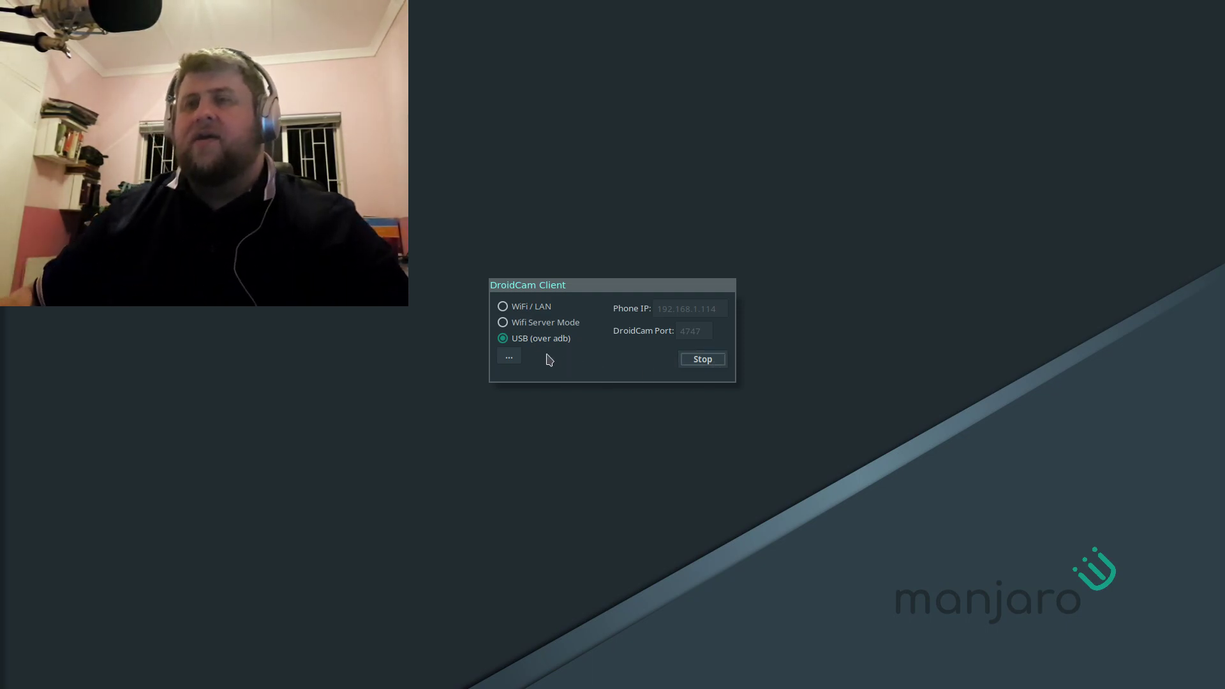
{"action": "left_click", "coordinate": [510, 357]}
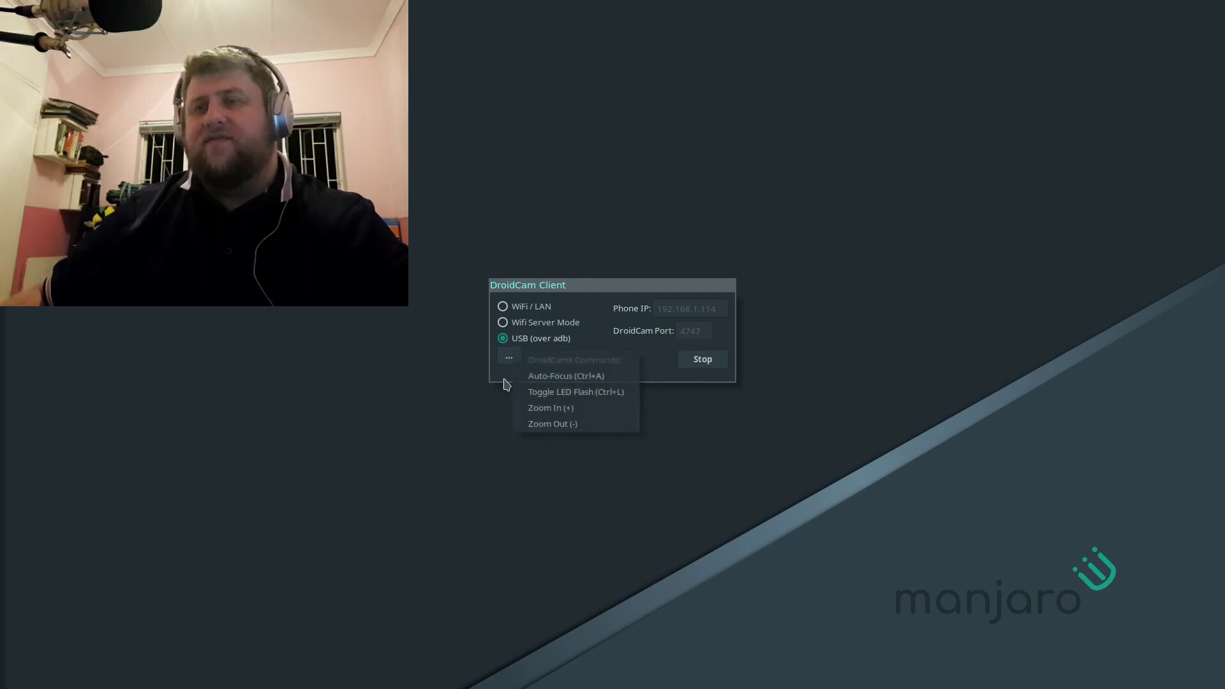
{"action": "left_click", "coordinate": [657, 373]}
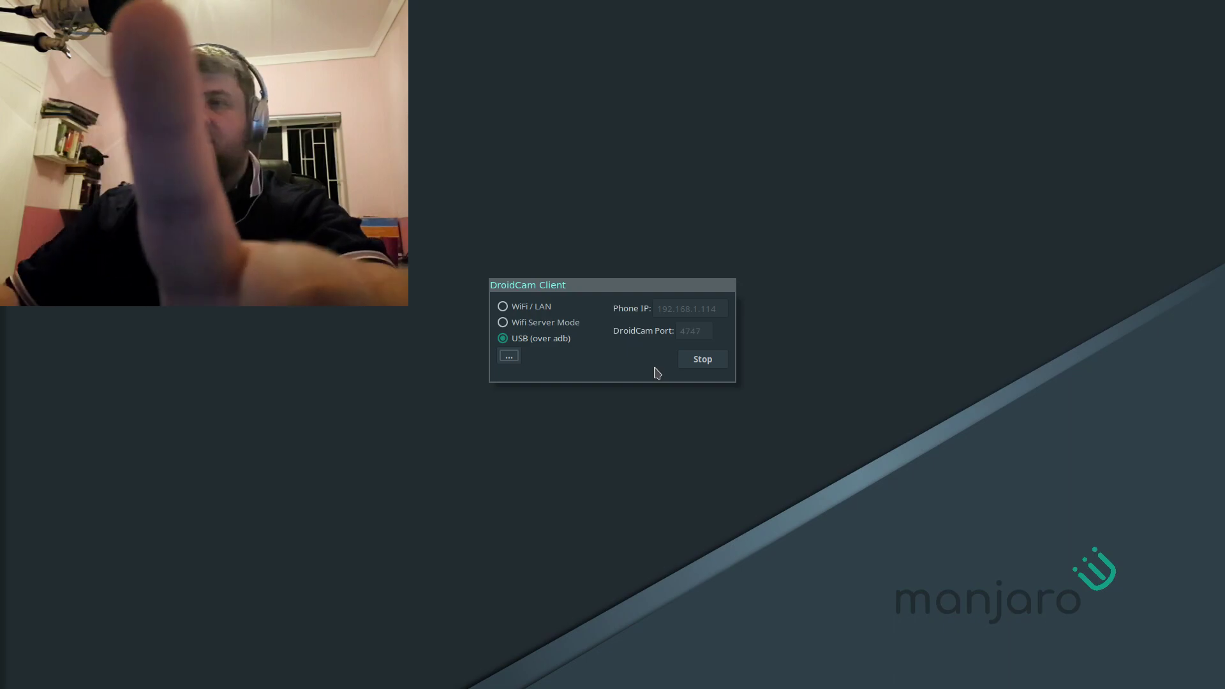
Step: Trigger Auto-Focus three times from the '...' DroidCamX Commands menu
{"action": "left_click", "coordinate": [508, 356]}
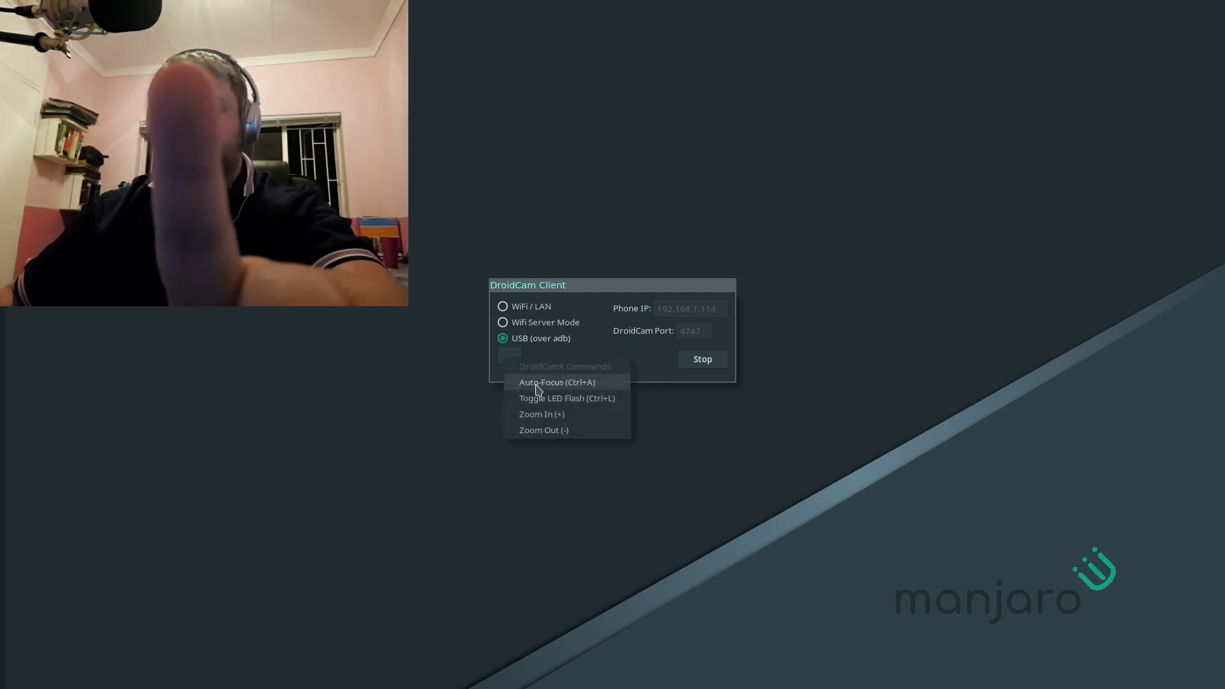
{"action": "left_click", "coordinate": [533, 383]}
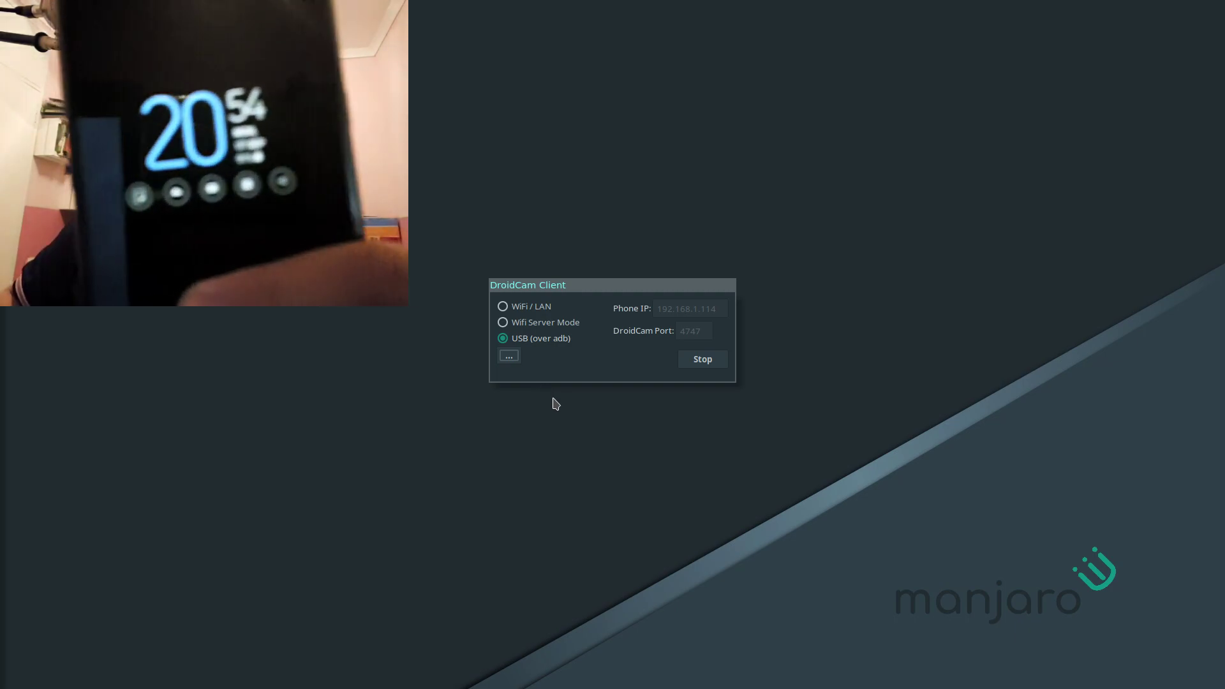
{"action": "left_click", "coordinate": [509, 356]}
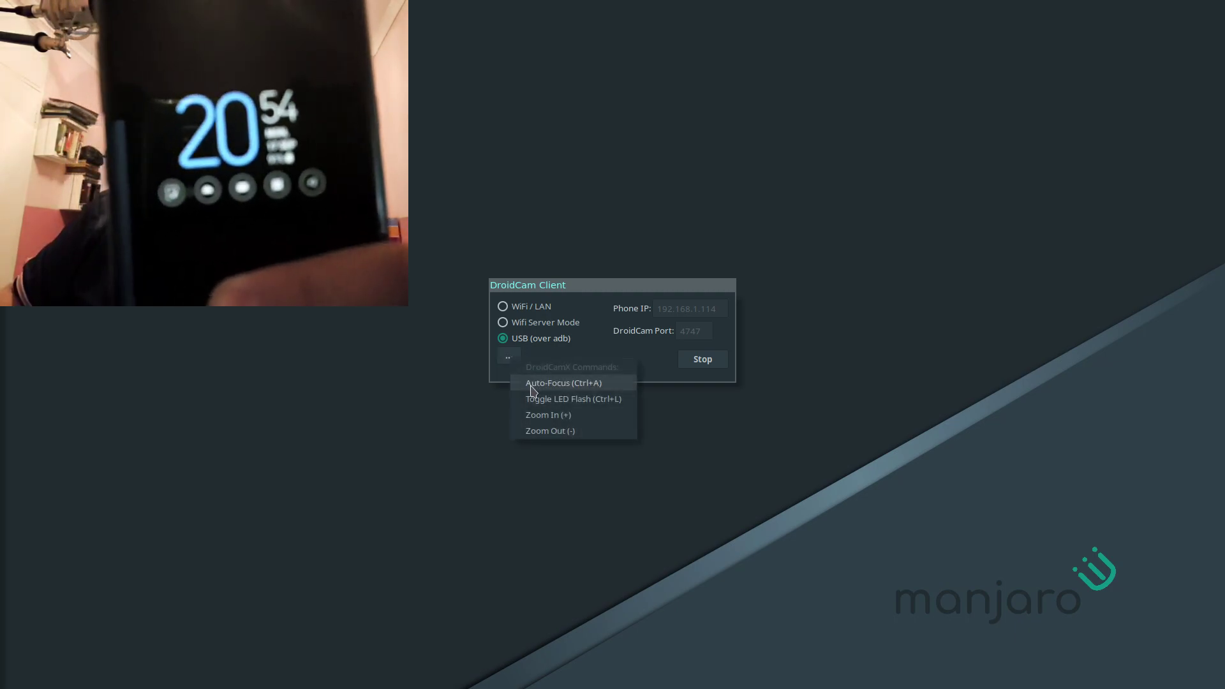
{"action": "left_click", "coordinate": [532, 385]}
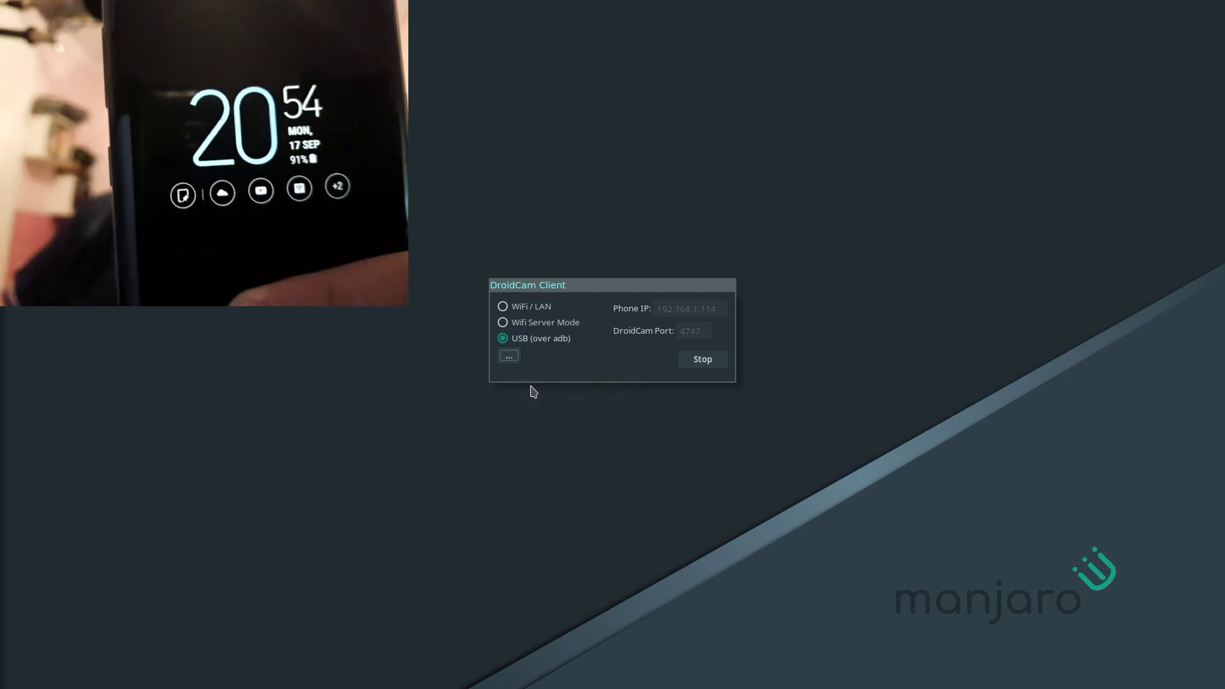
{"action": "left_click", "coordinate": [509, 356]}
{"action": "left_click", "coordinate": [529, 384]}
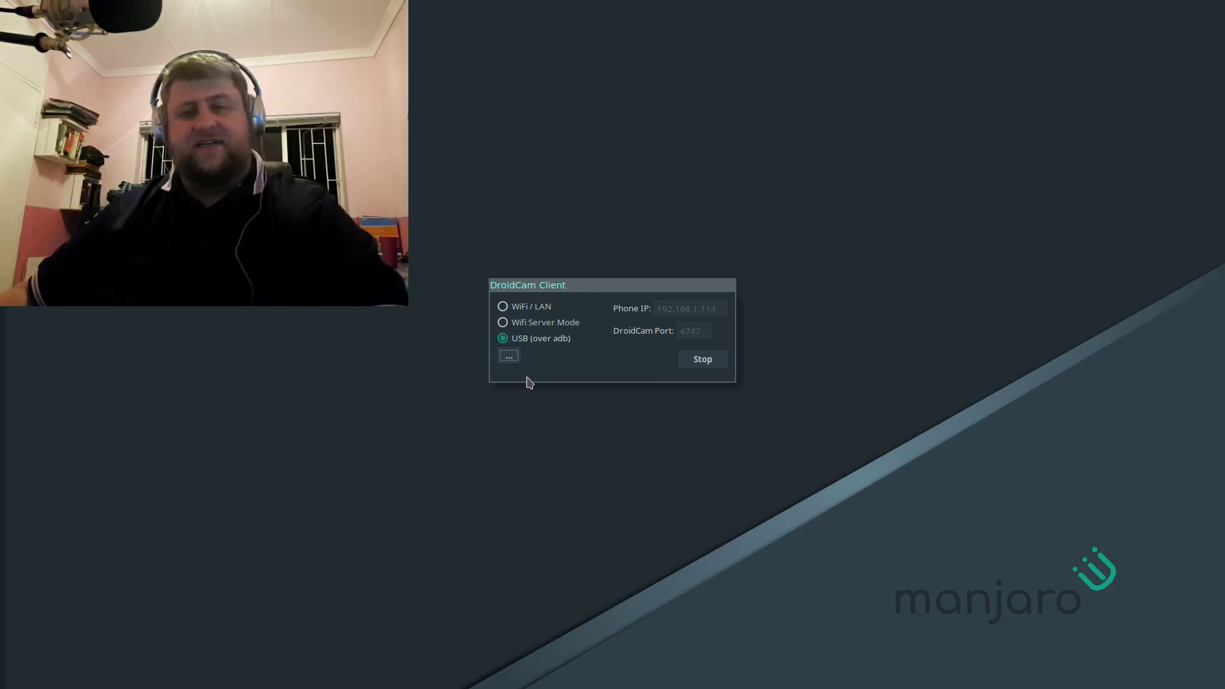
Step: Choose Toggle LED Flash from the '...' commands menu, then reopen and close the menu
{"action": "left_click", "coordinate": [508, 355]}
{"action": "left_click", "coordinate": [533, 400]}
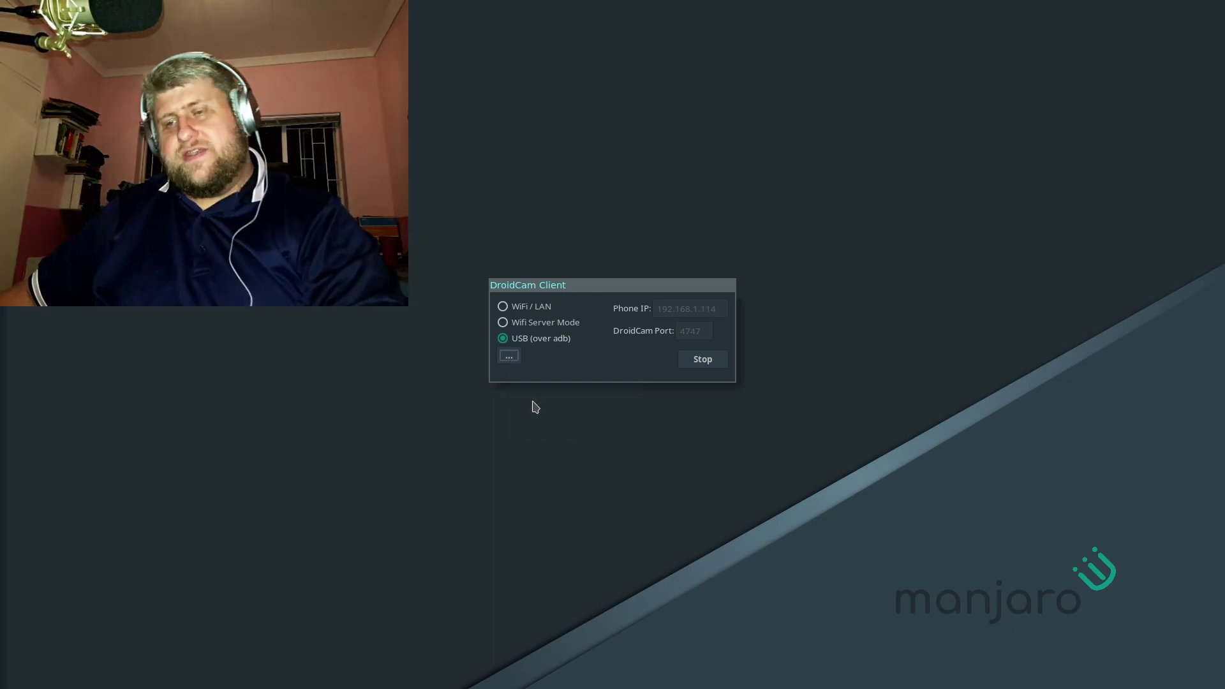
{"action": "left_click", "coordinate": [509, 356]}
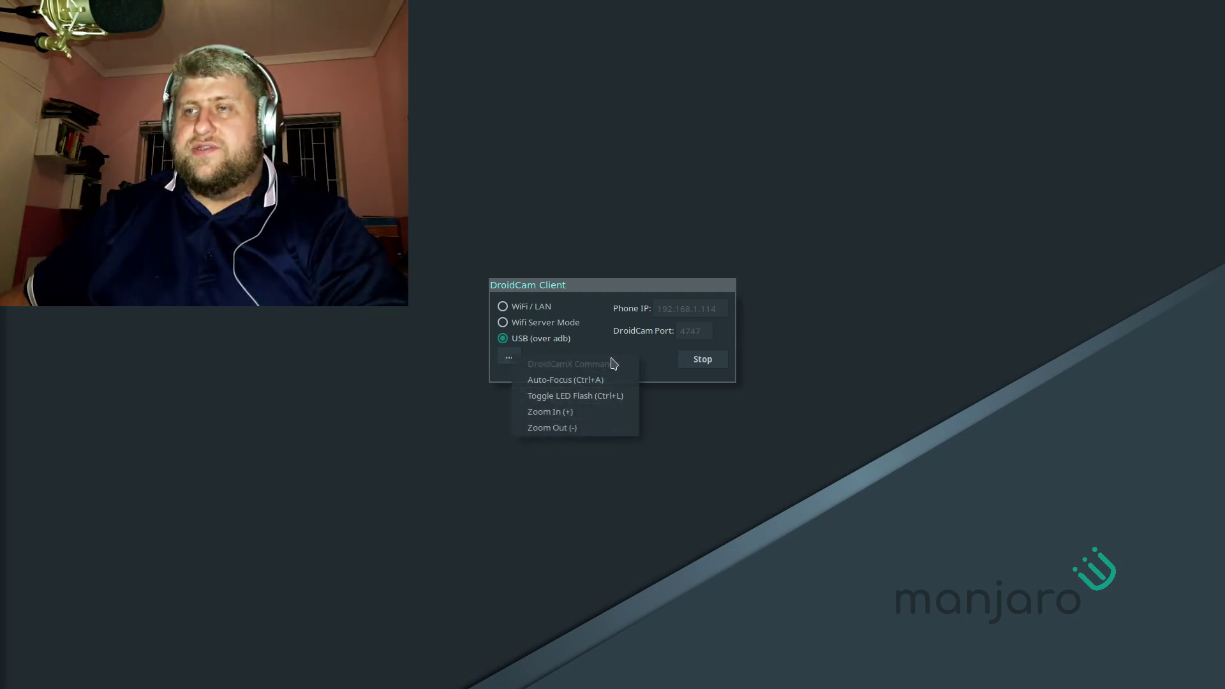
{"action": "left_click", "coordinate": [660, 365]}
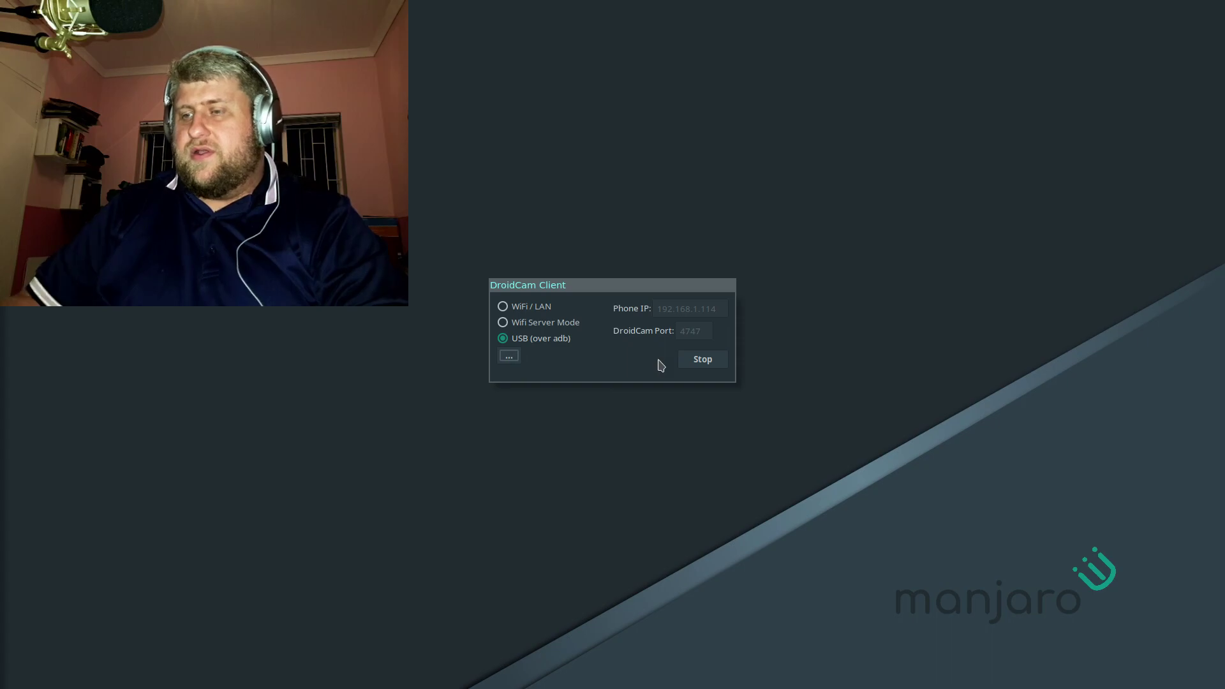